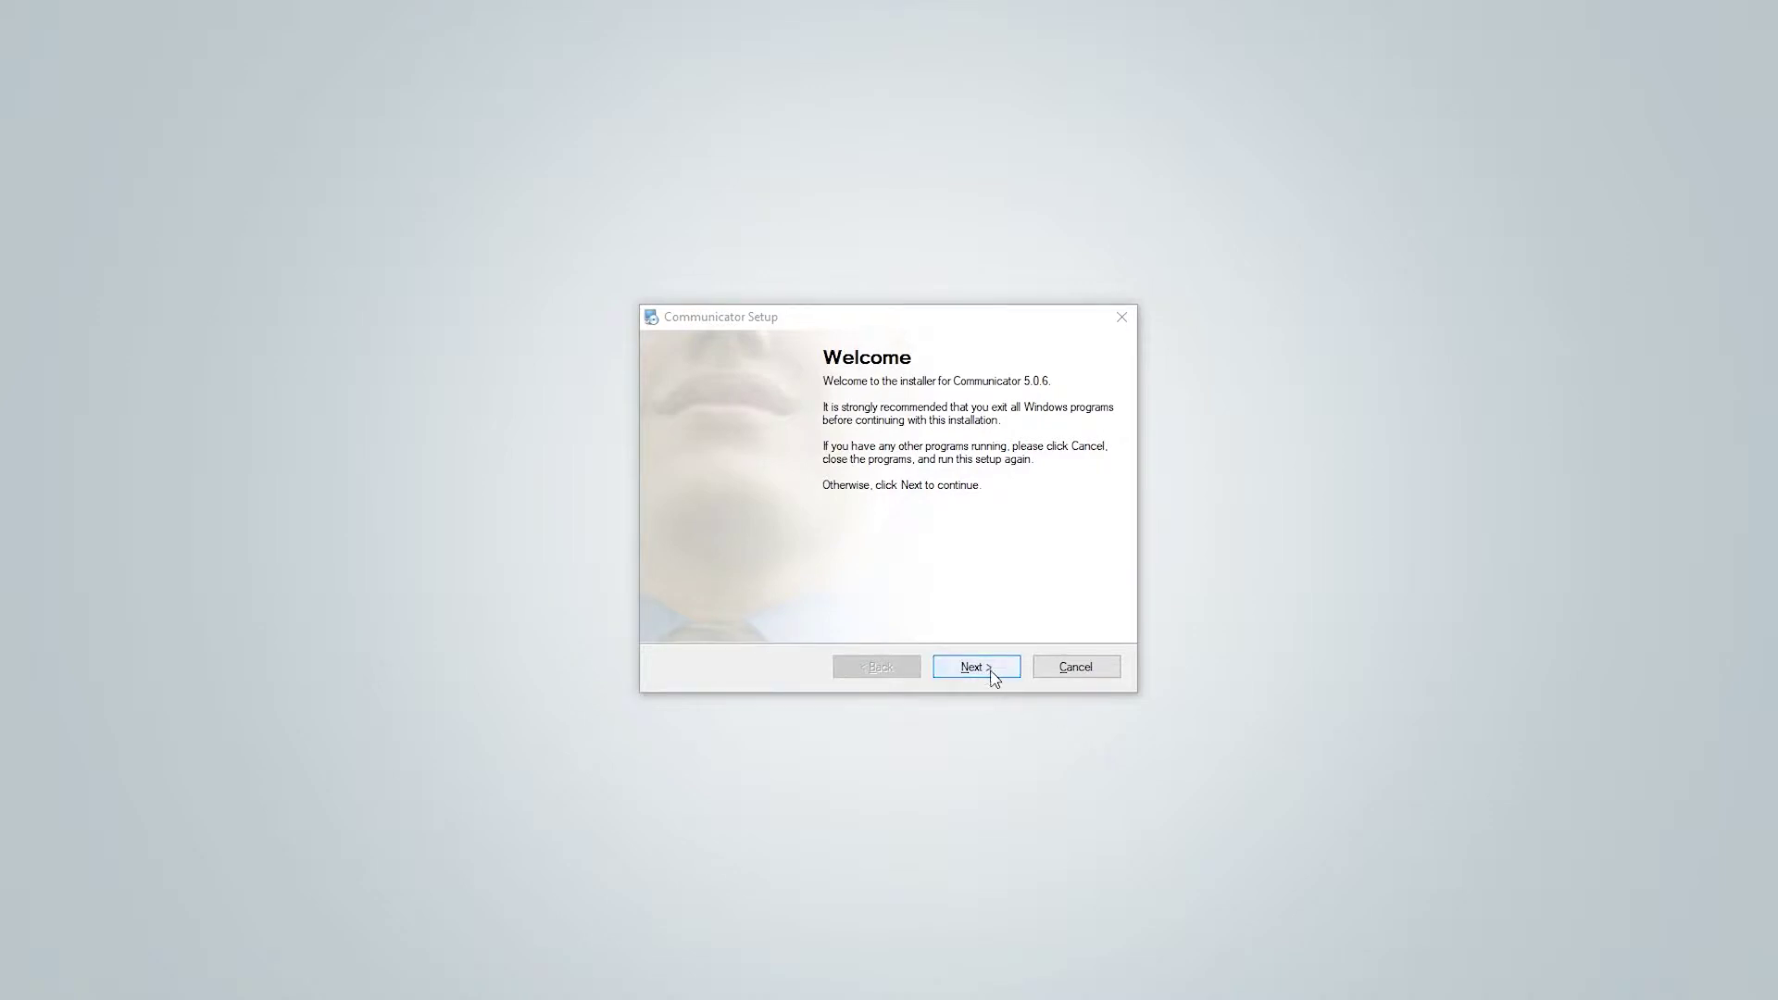
Step: Advance past the Communicator Setup welcome page to the license agreement
click(992, 673)
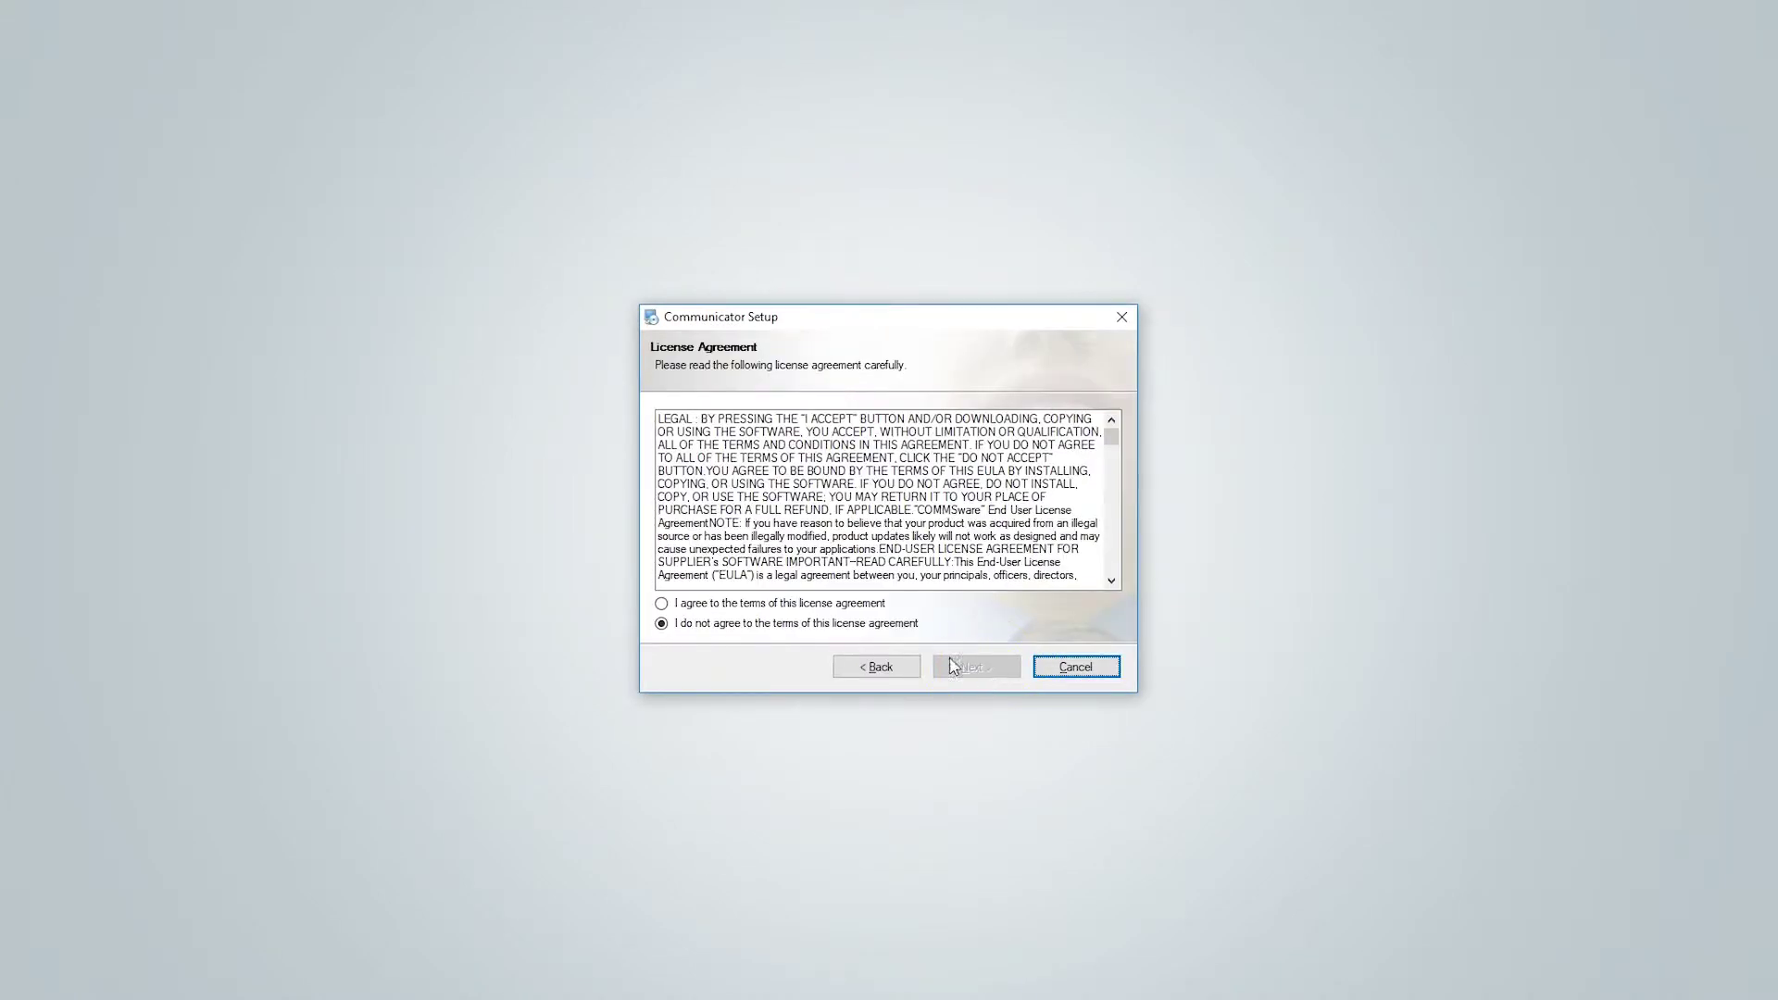
Step: Accept the license and install Communicator 5.0.6 into the default folder, then finish
click(818, 606)
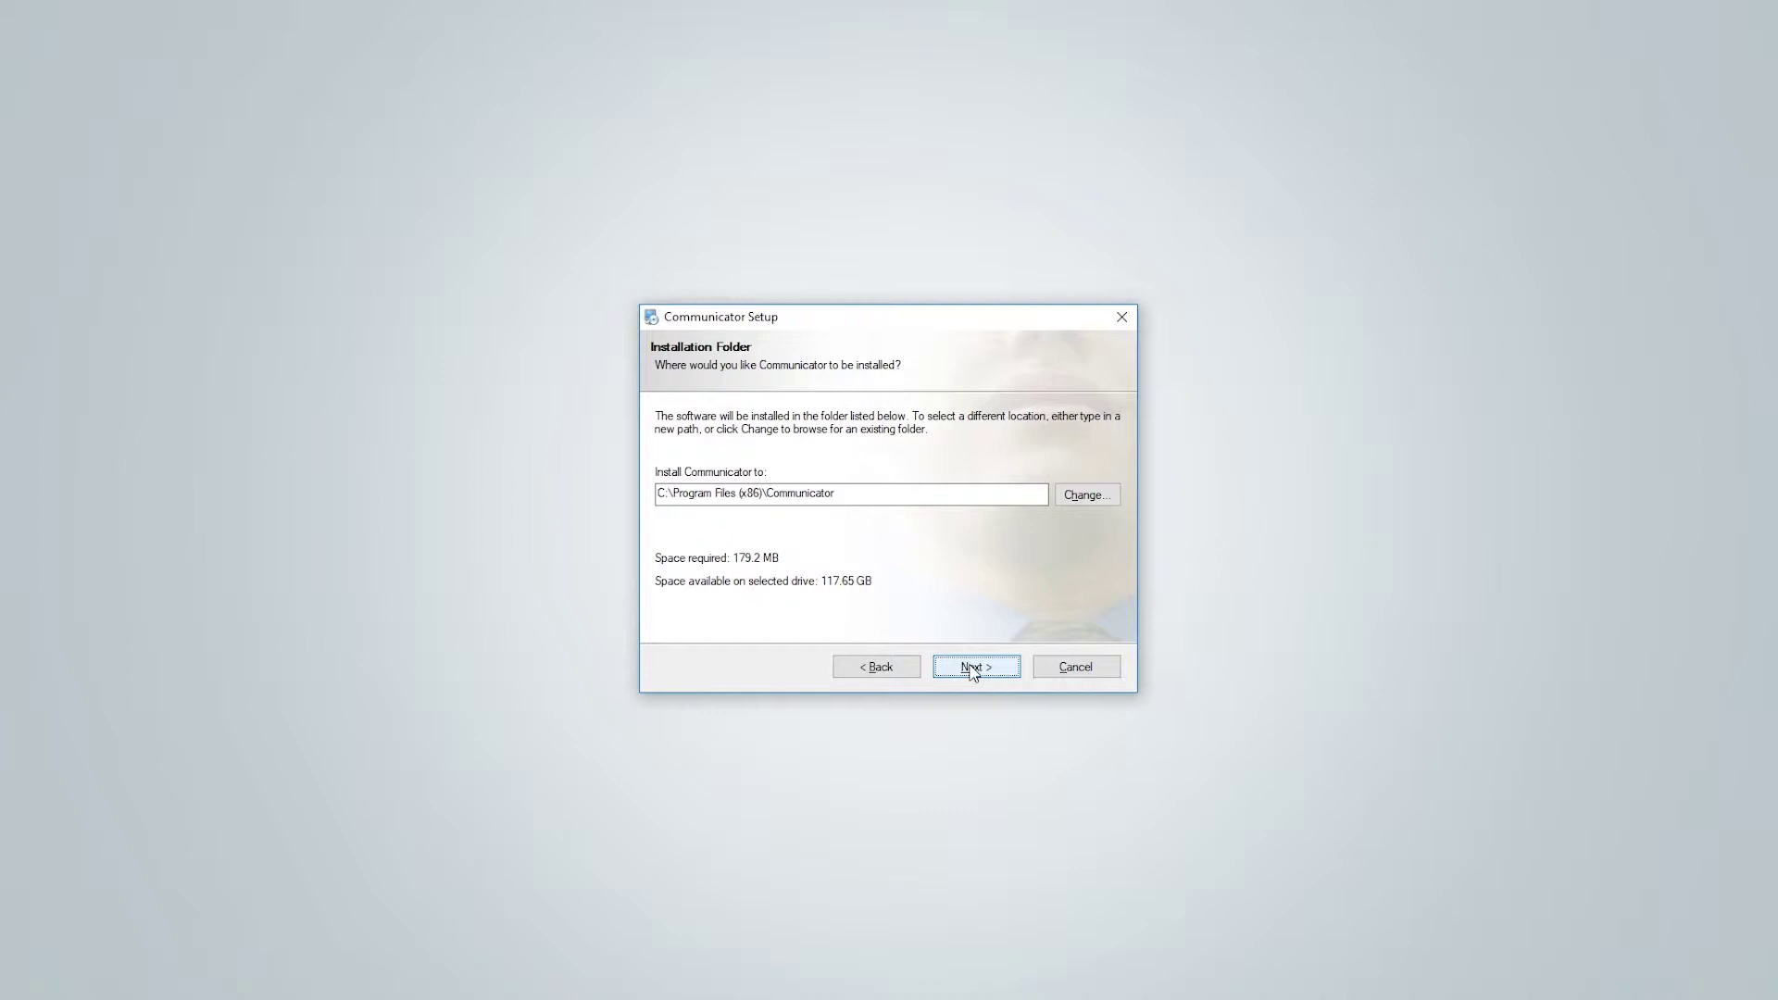
click(975, 667)
click(975, 668)
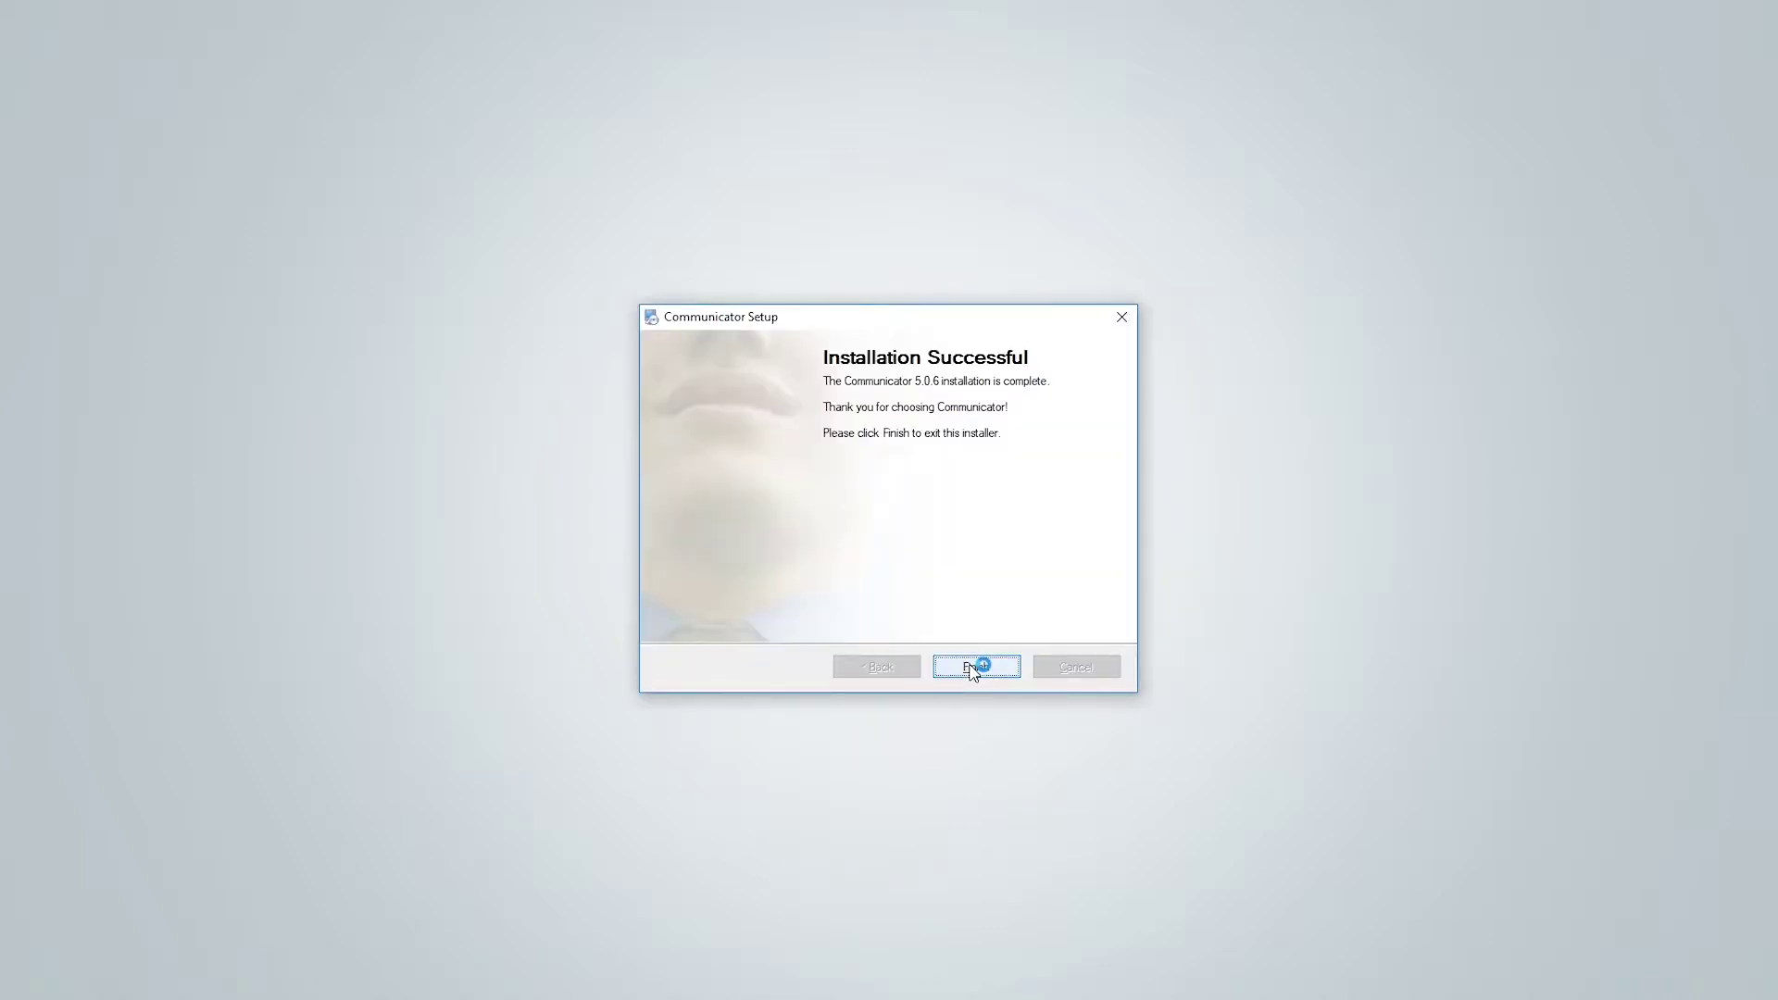
click(975, 669)
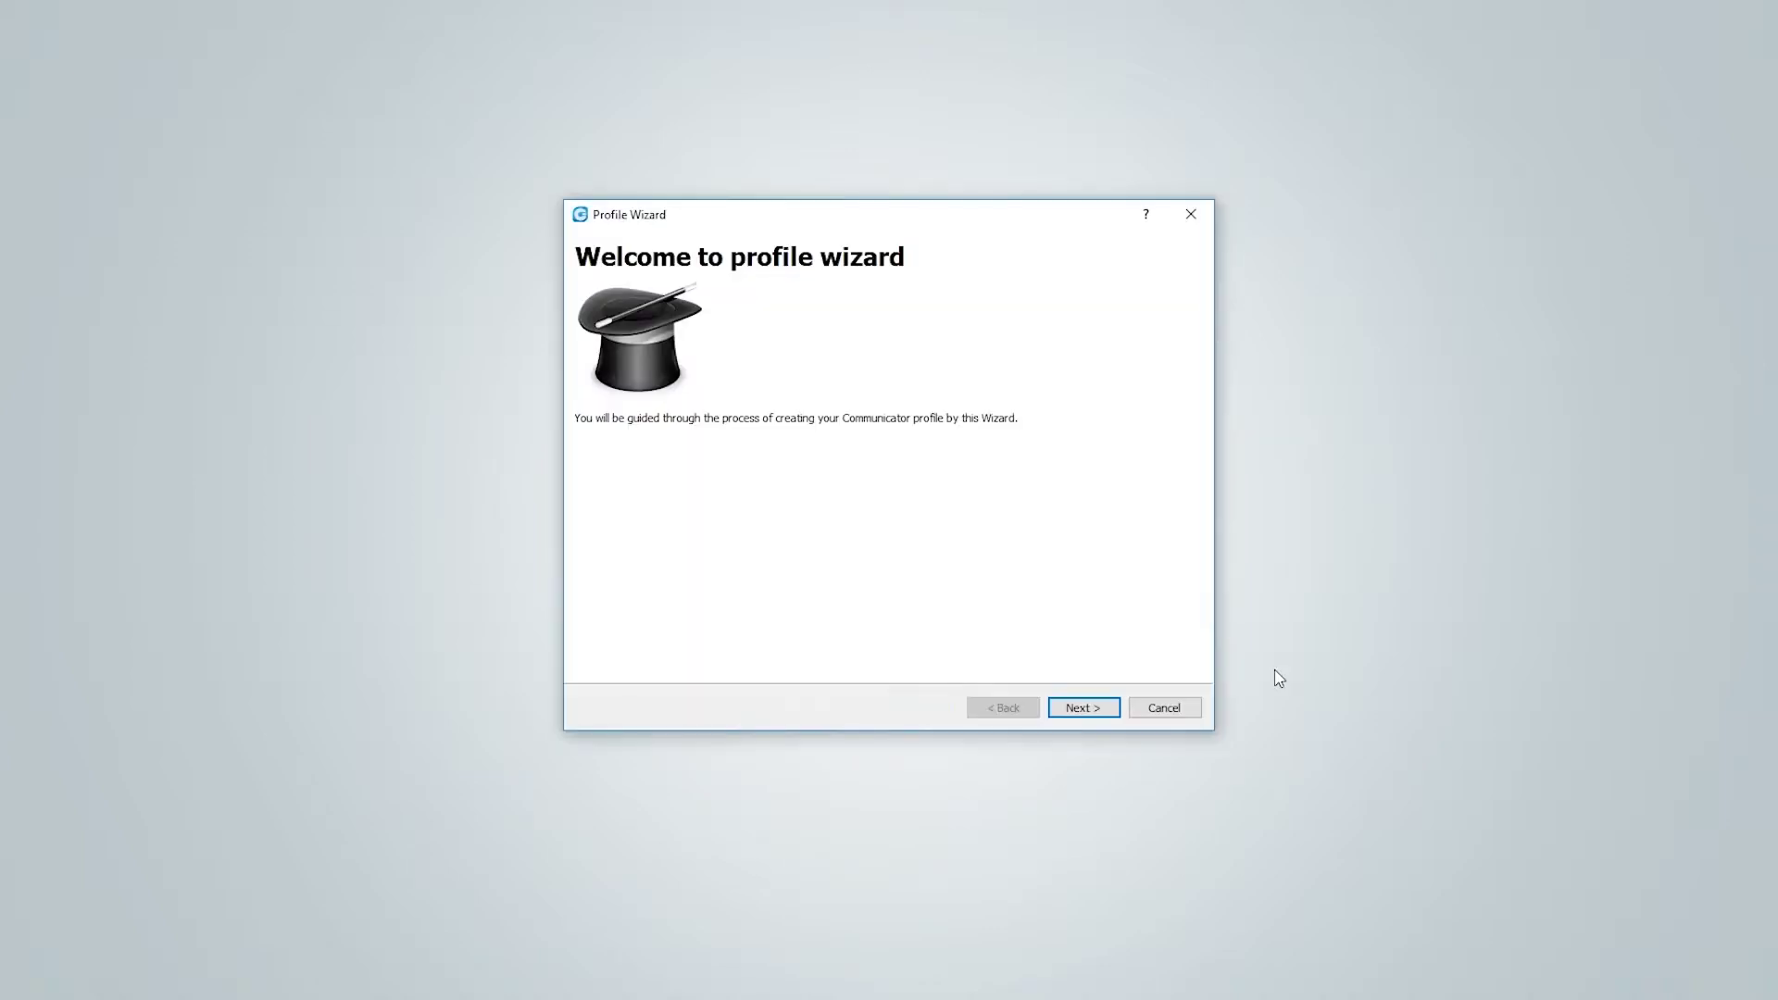
Step: Start a new profile in the wizard and pick Firefox for browser plugin integration
click(1102, 712)
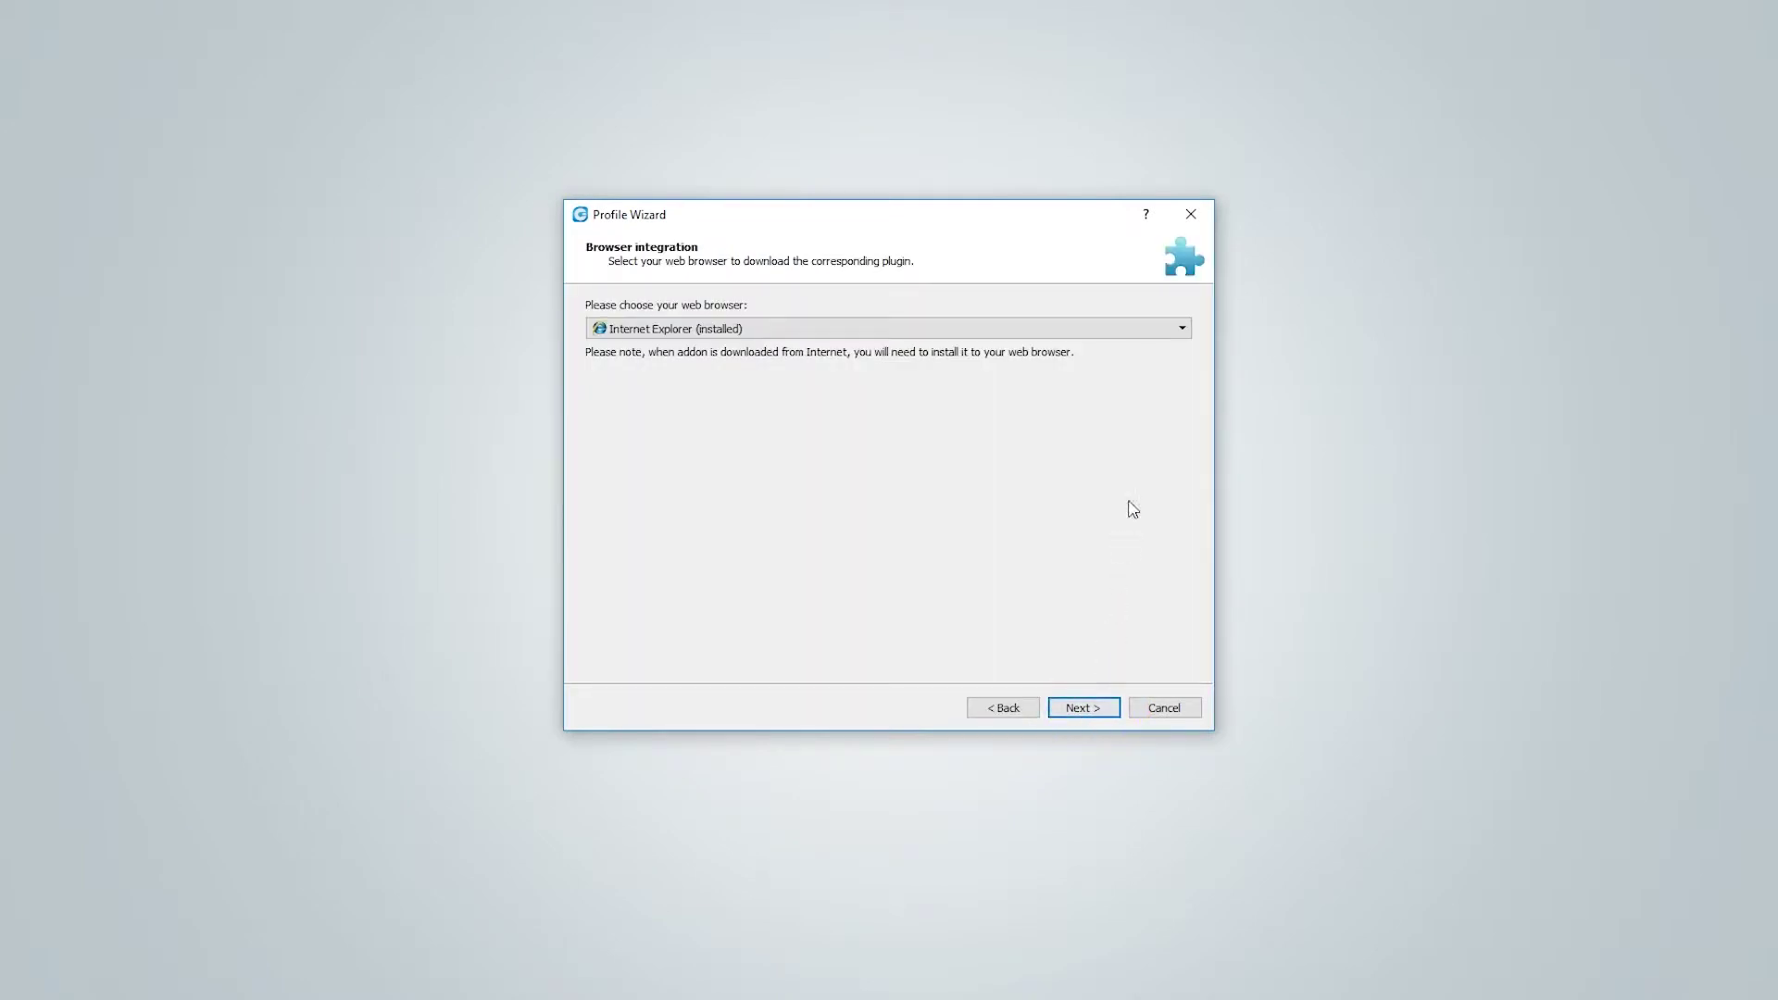
click(1164, 336)
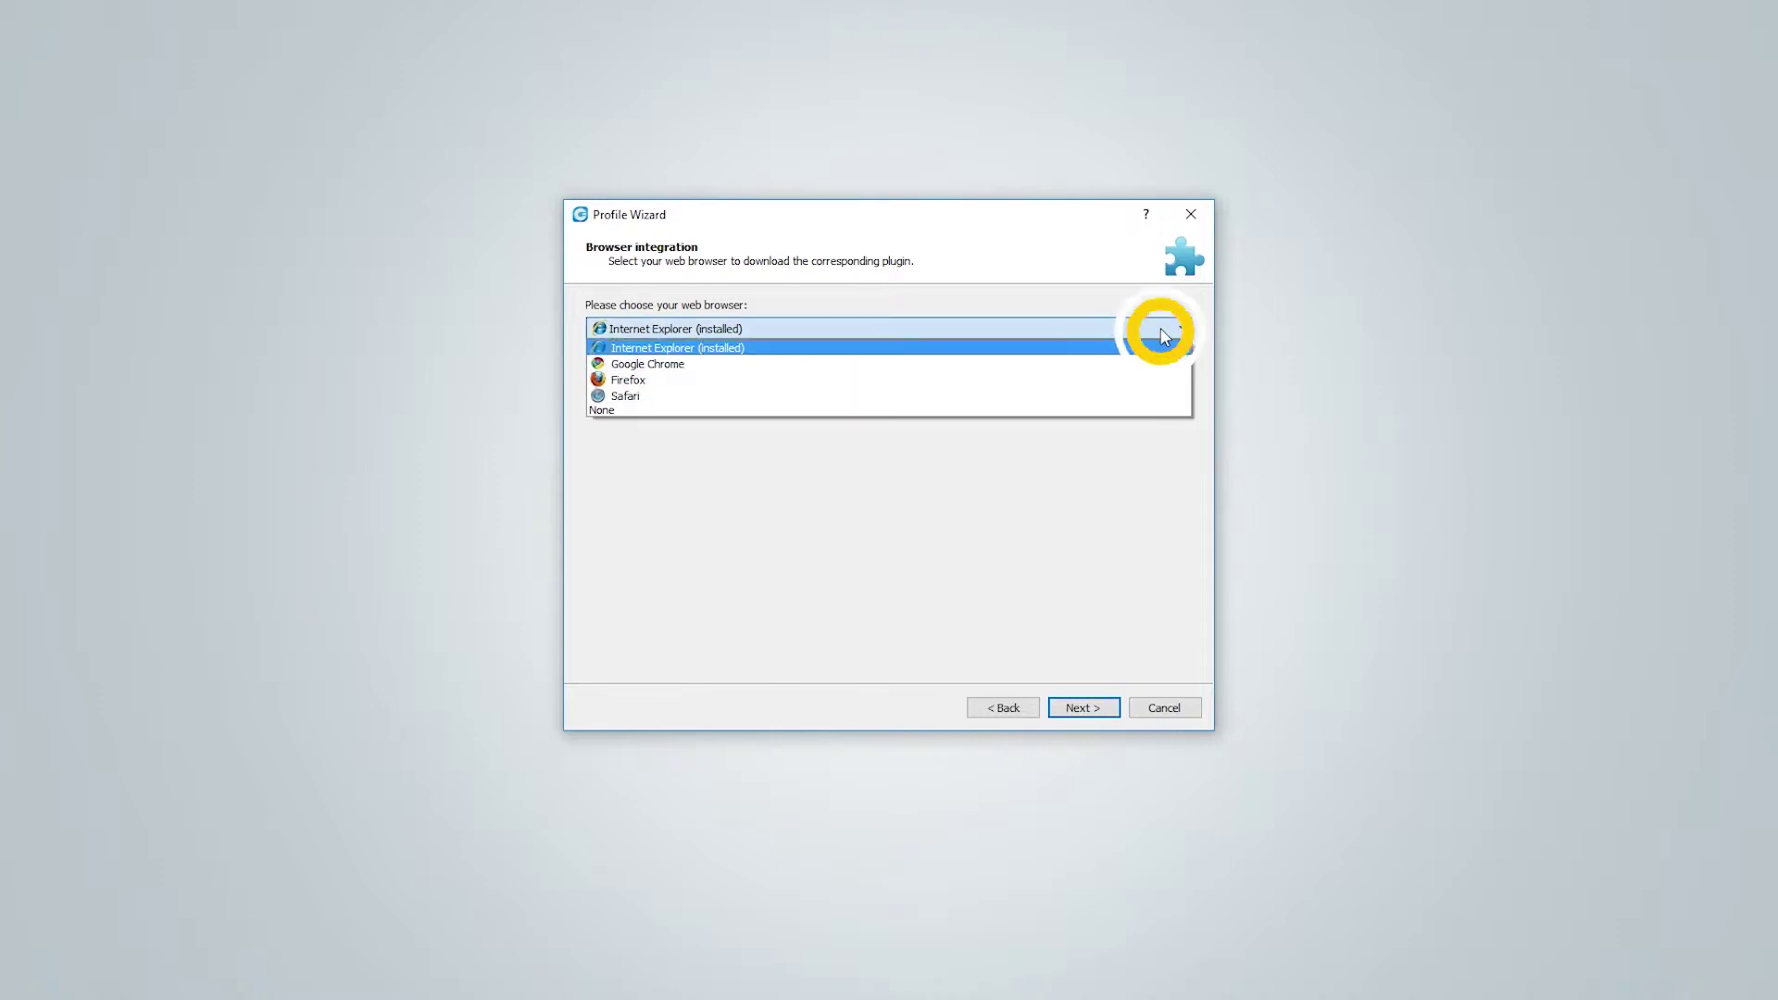
click(1143, 380)
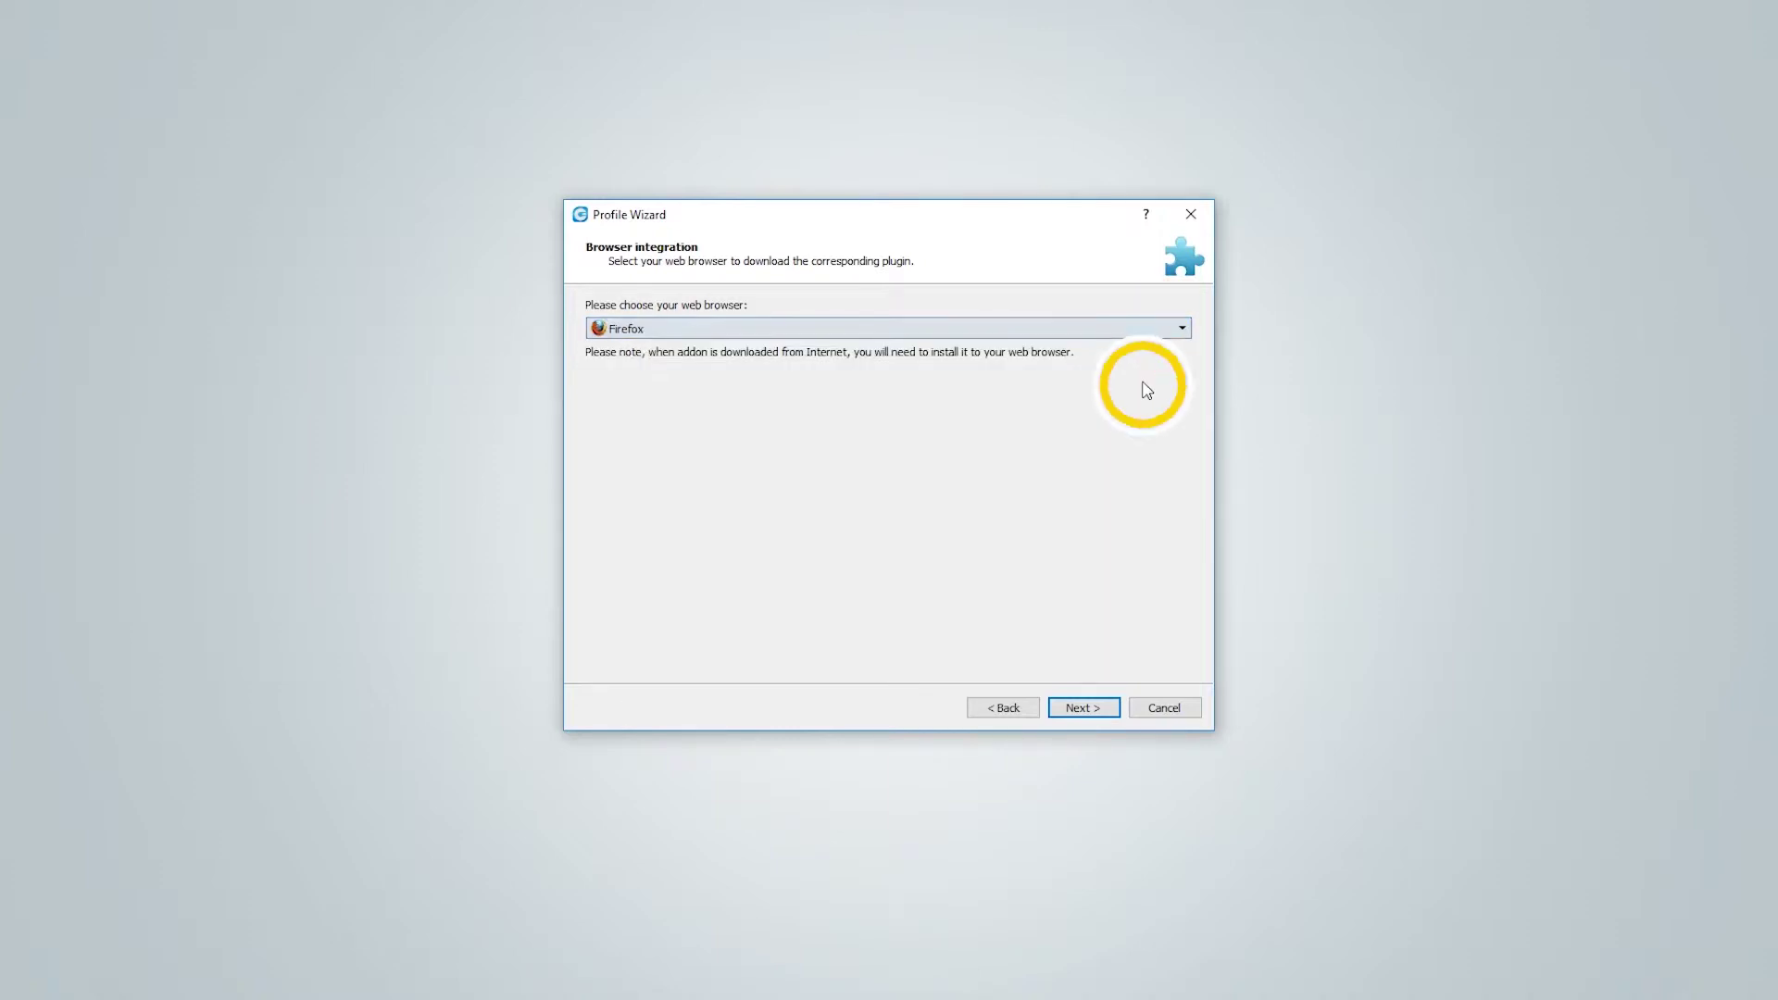
click(1093, 713)
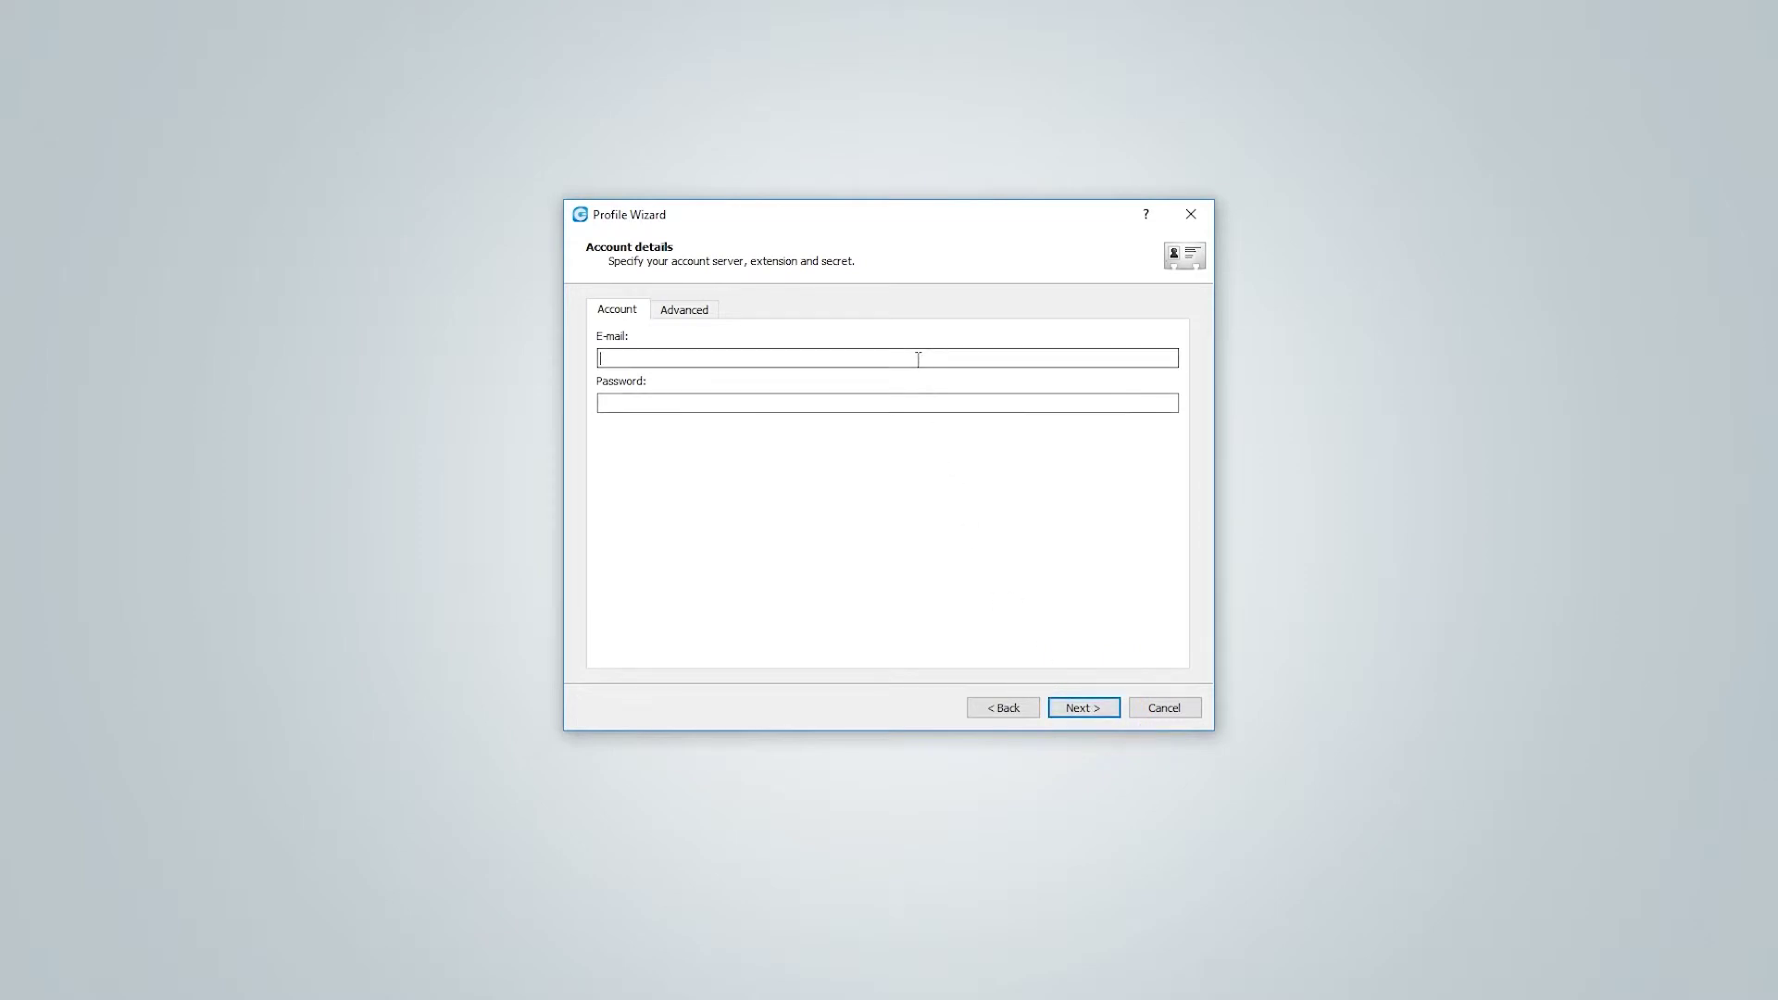
text(cassey_smith@example.com)
Step: Enter the account e-mail, password and advanced login server 10.1.190.1
key(Tab)
click(684, 309)
click(722, 389)
text(10.1)
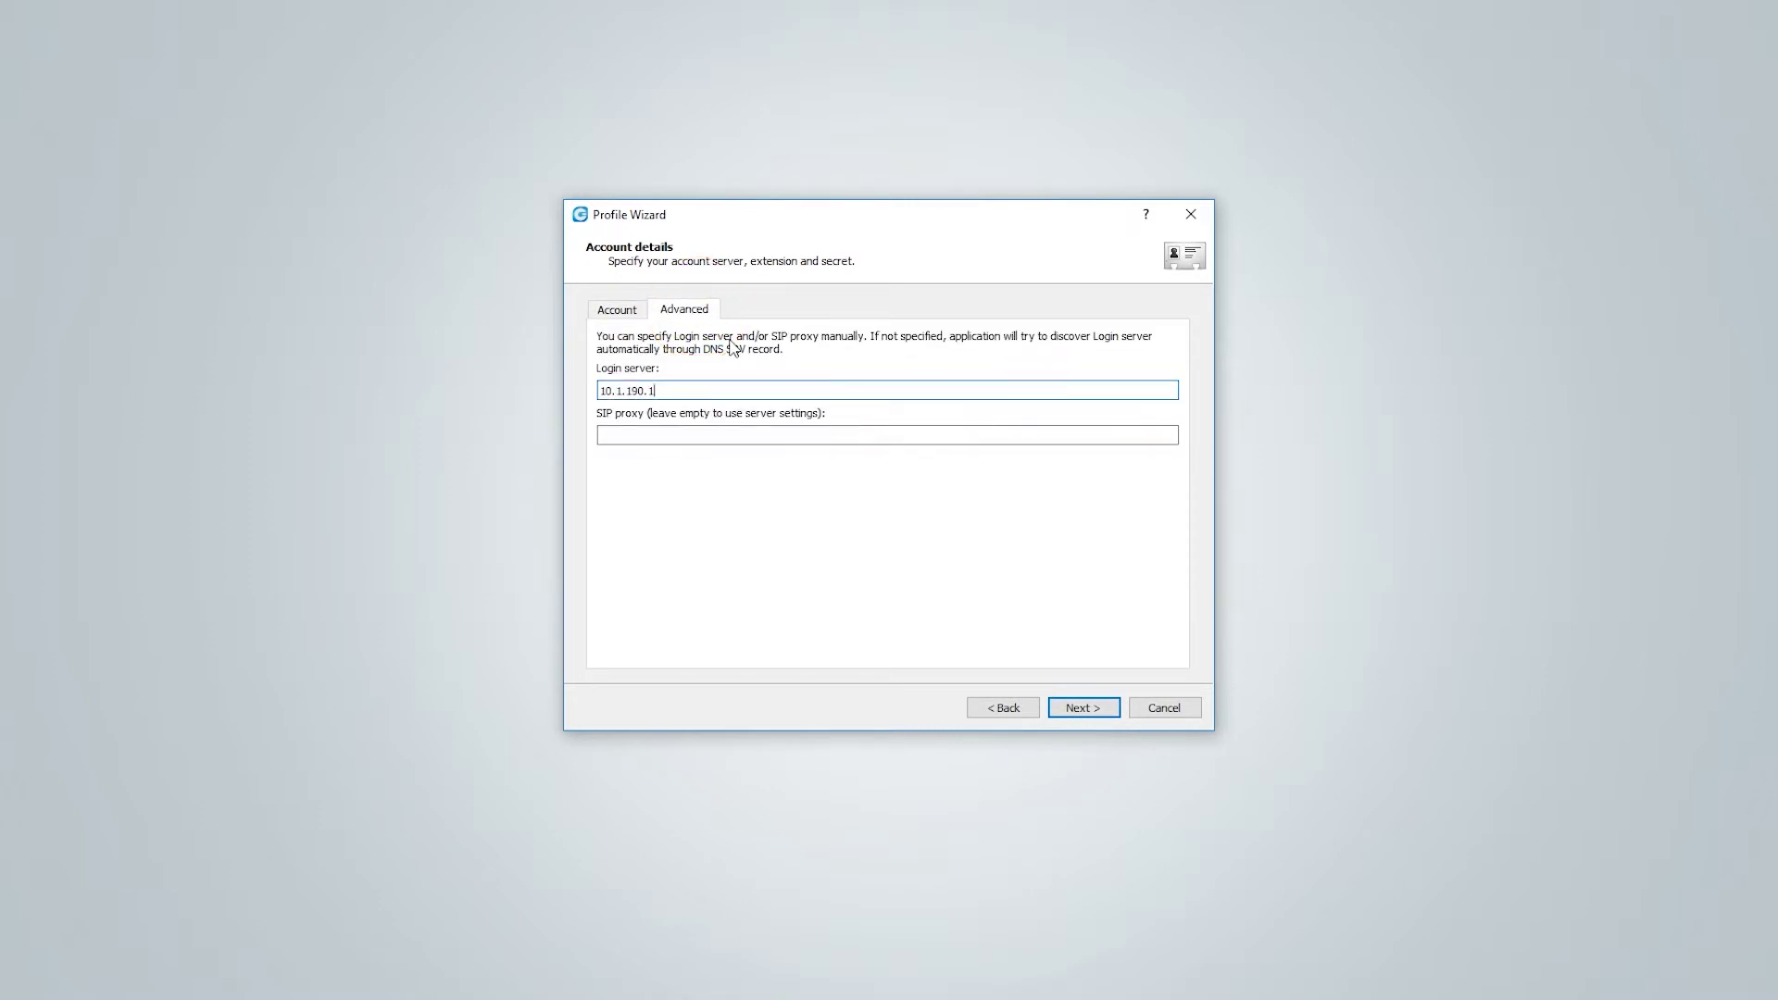
text(.190.1)
click(1082, 709)
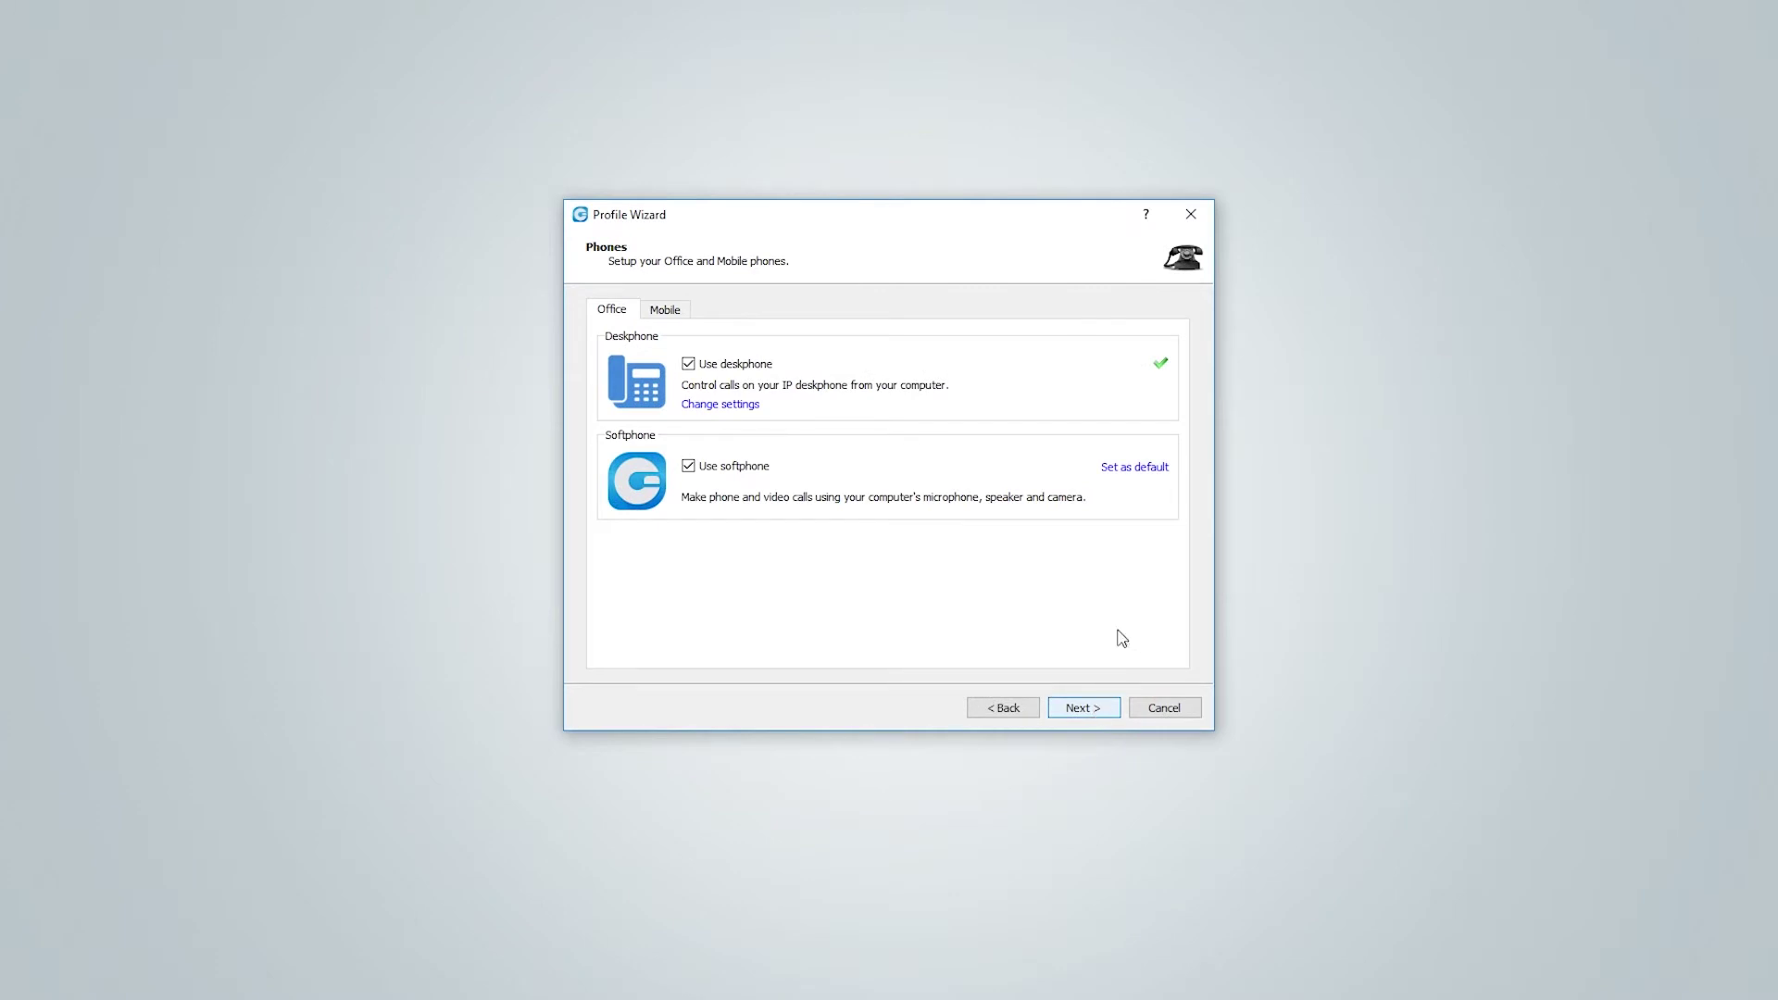
Step: Keep the deskphone as the default office phone, with the softphone also enabled
click(1153, 470)
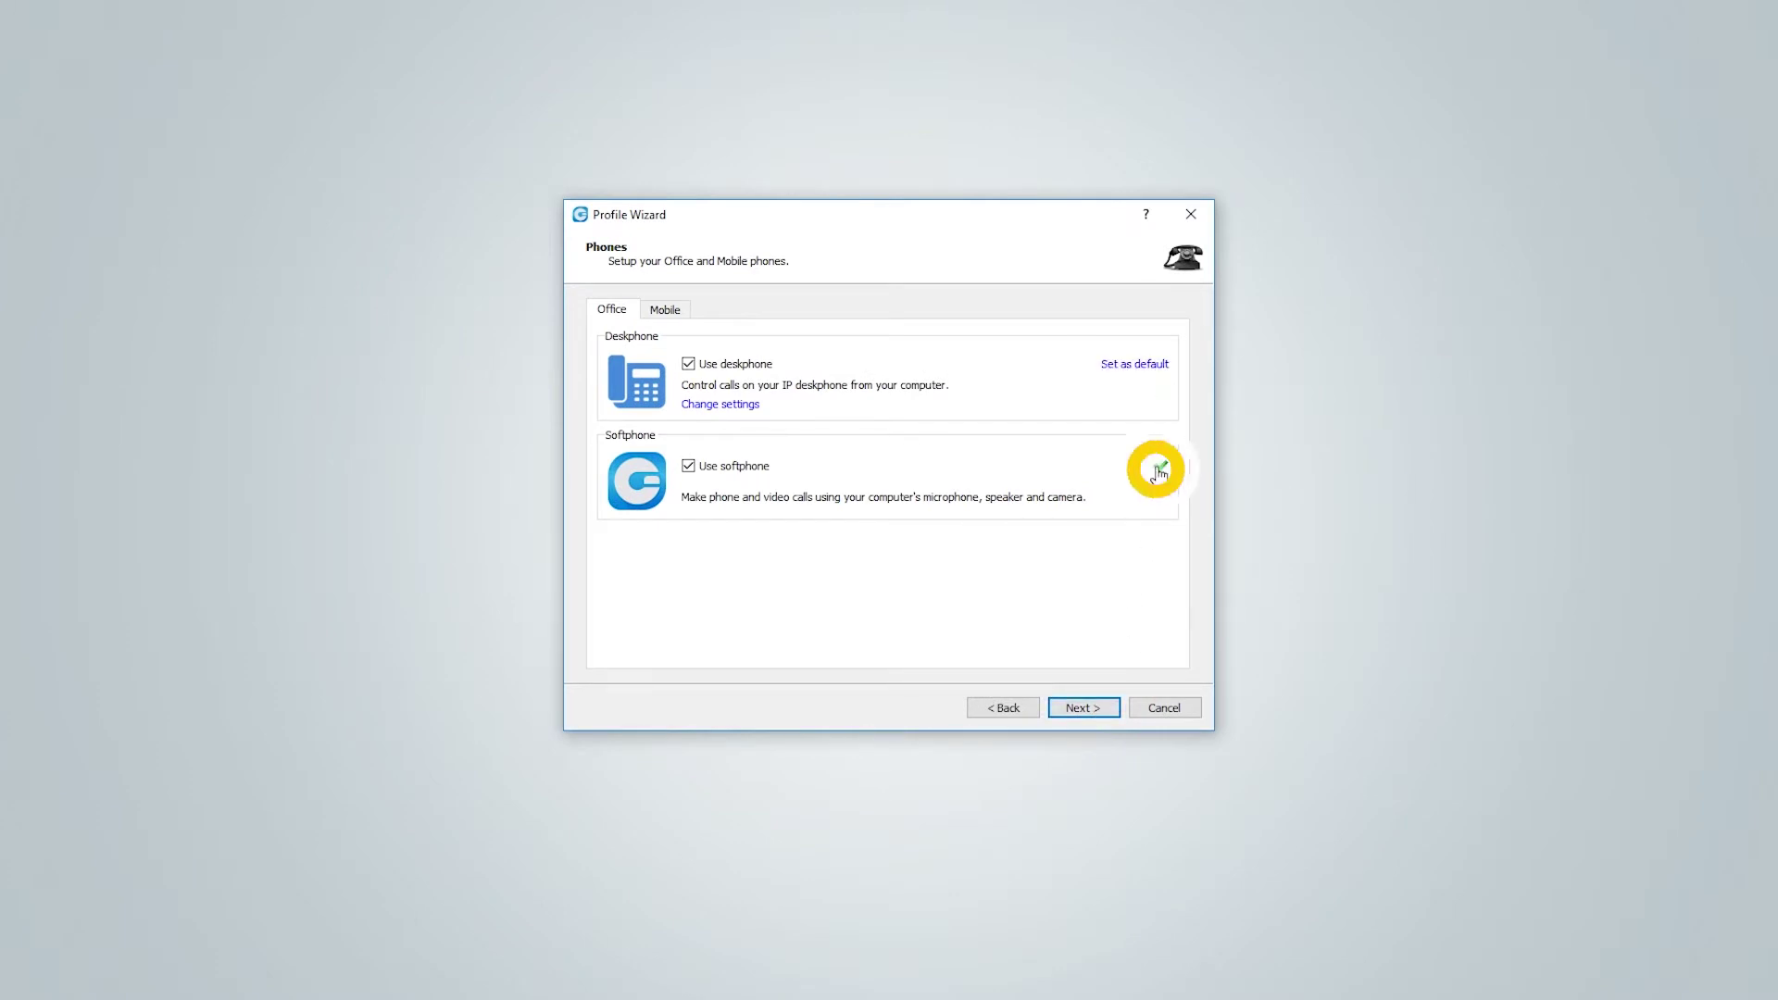
click(1146, 365)
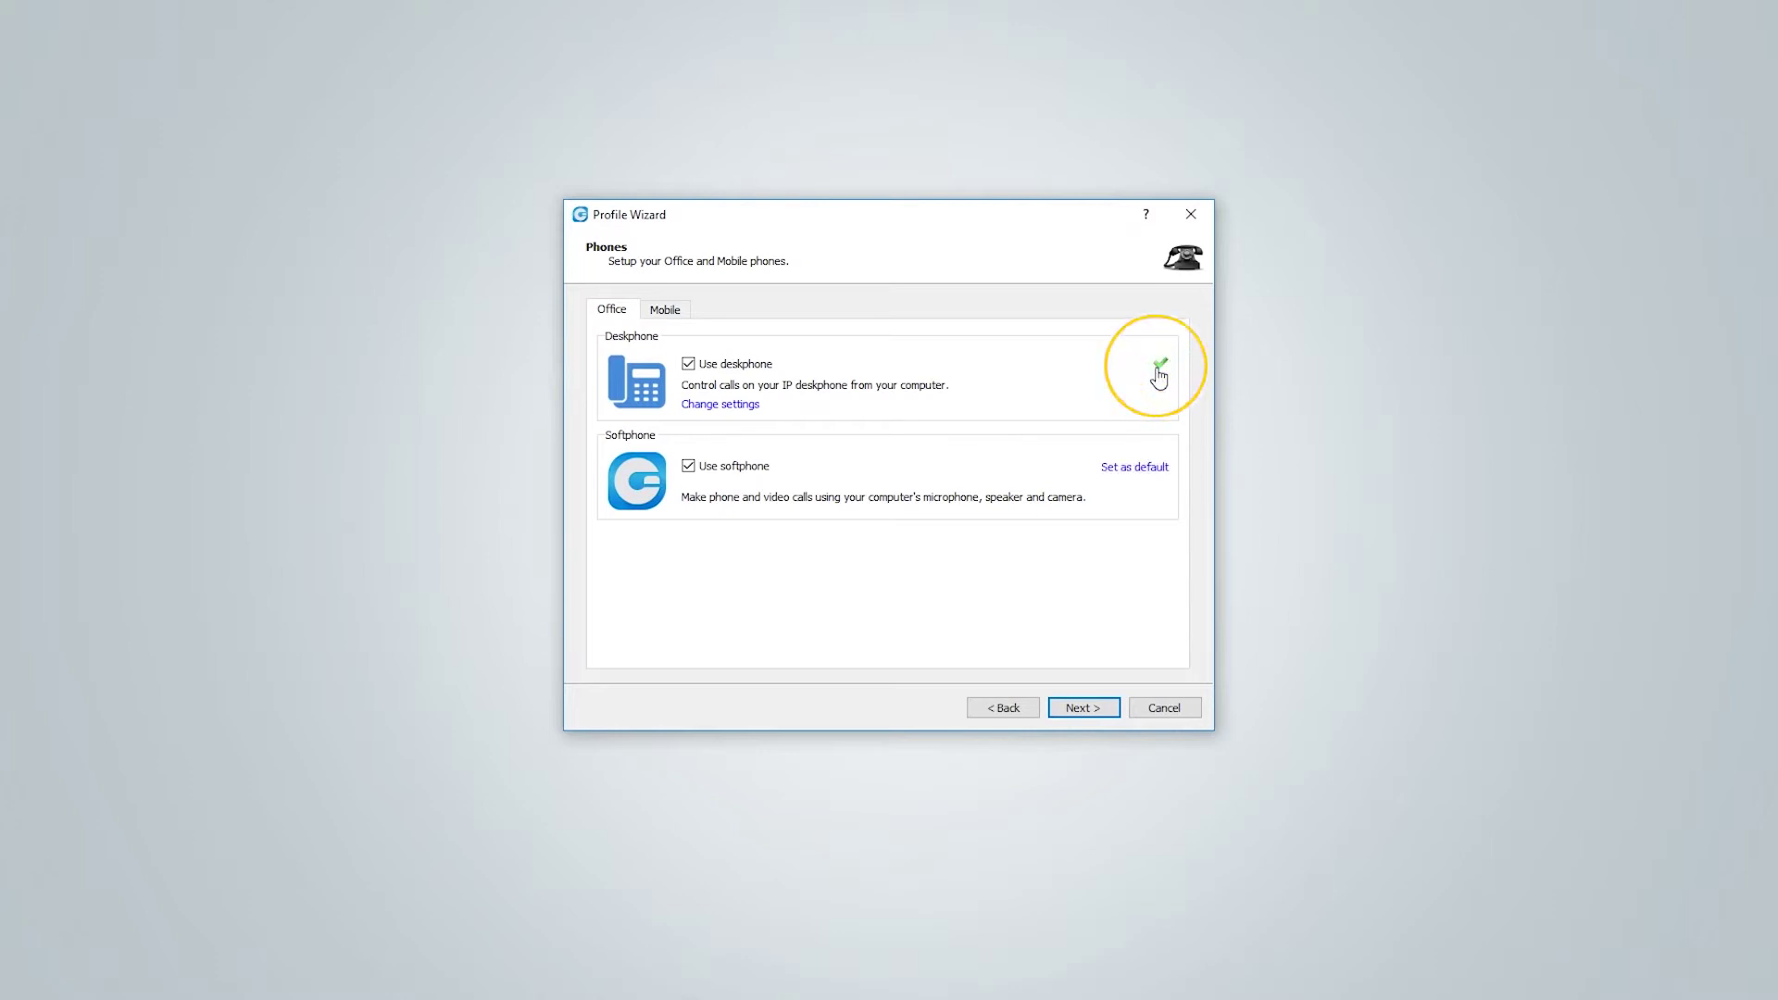
click(734, 405)
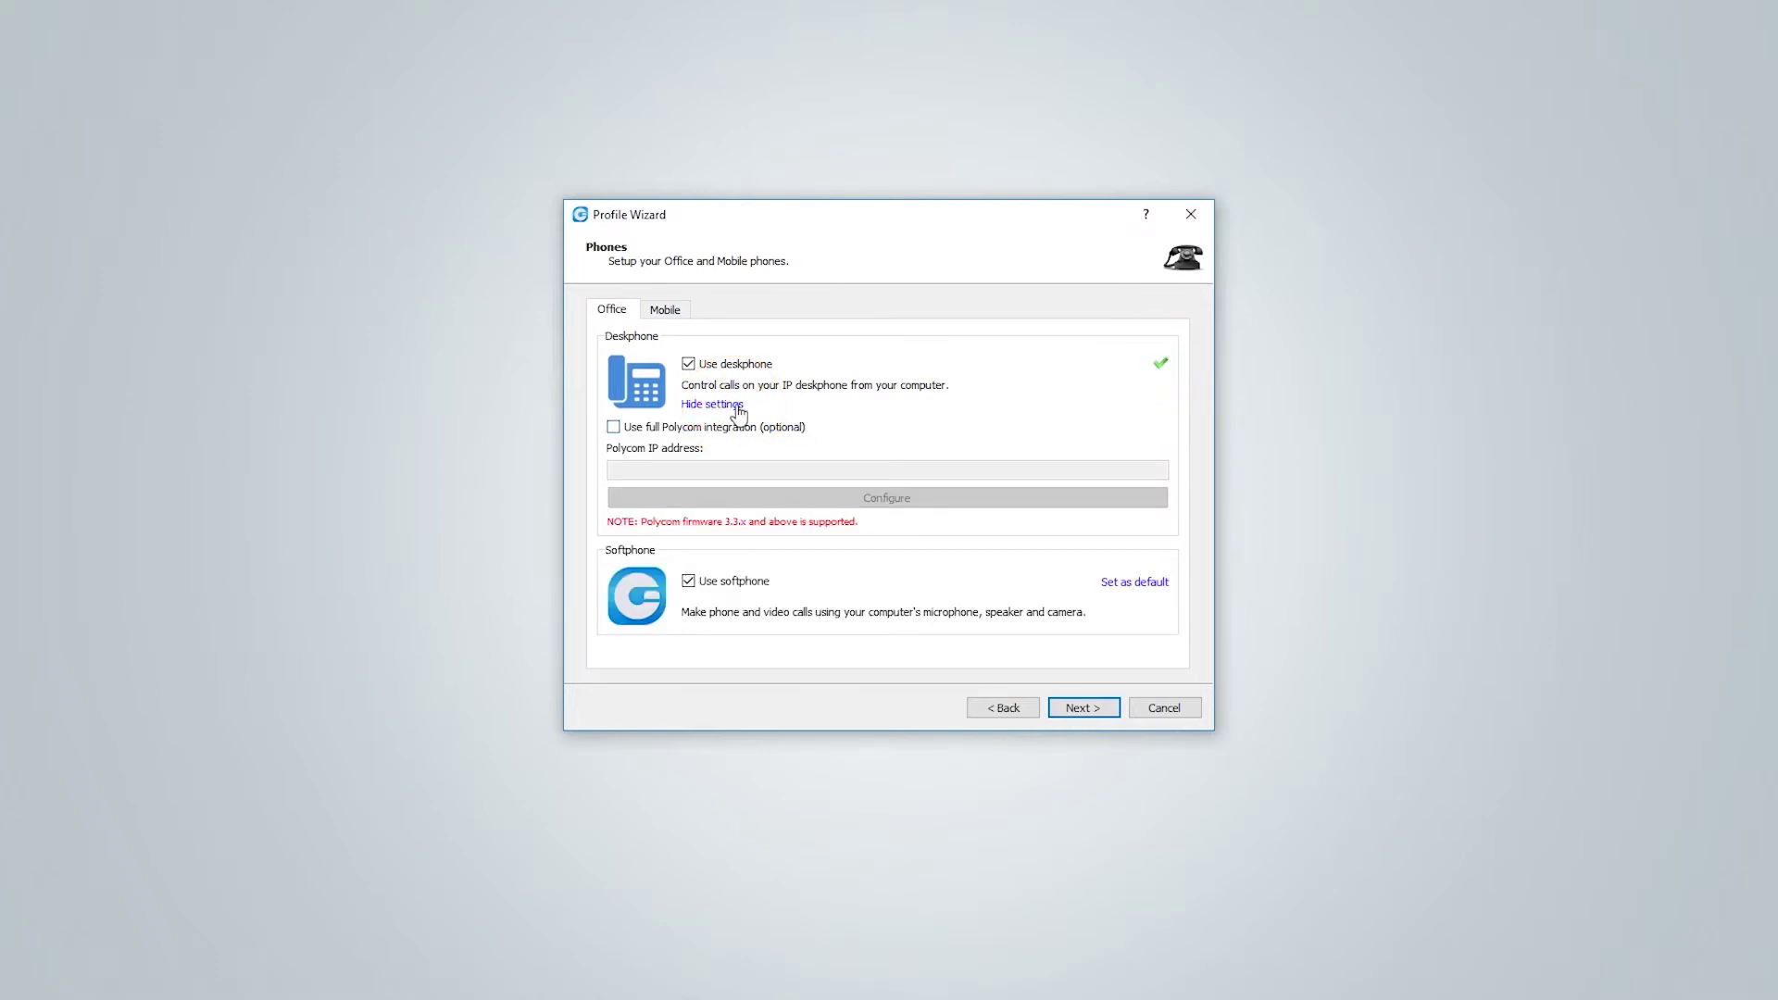
click(714, 404)
click(664, 310)
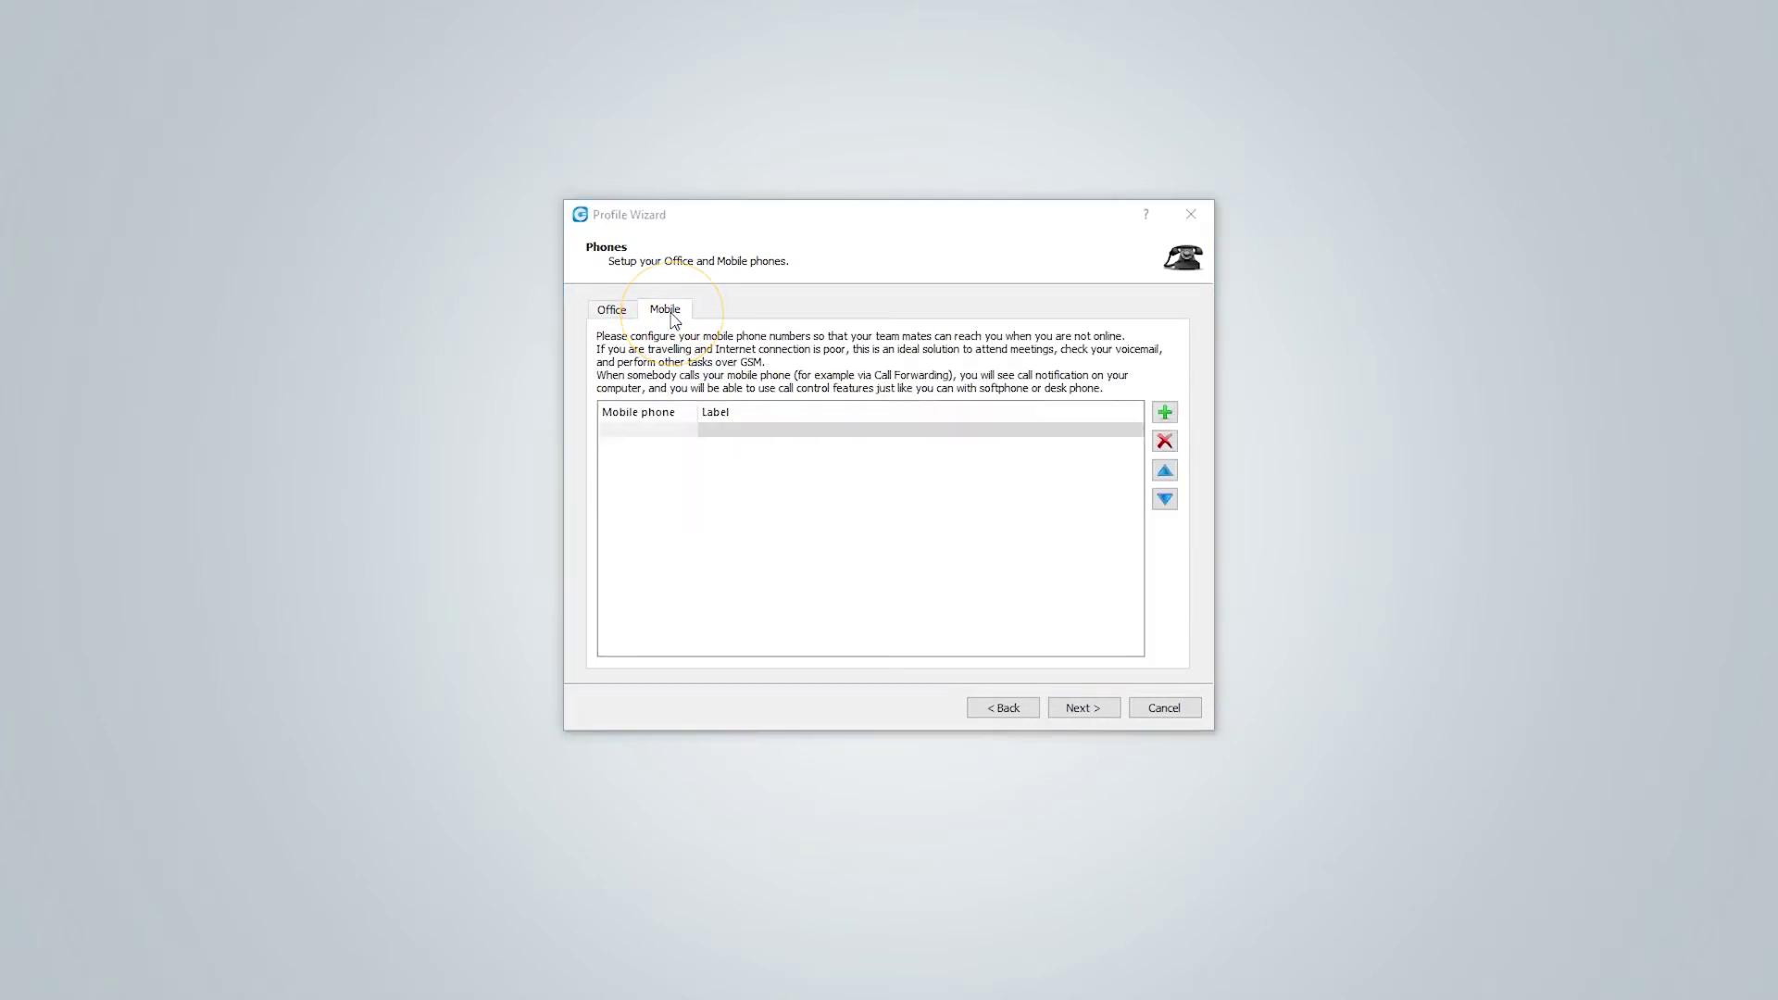
Step: Add labelled mobile number 111555 and continue to the profile summary
click(1164, 414)
text(1555)
click(1057, 449)
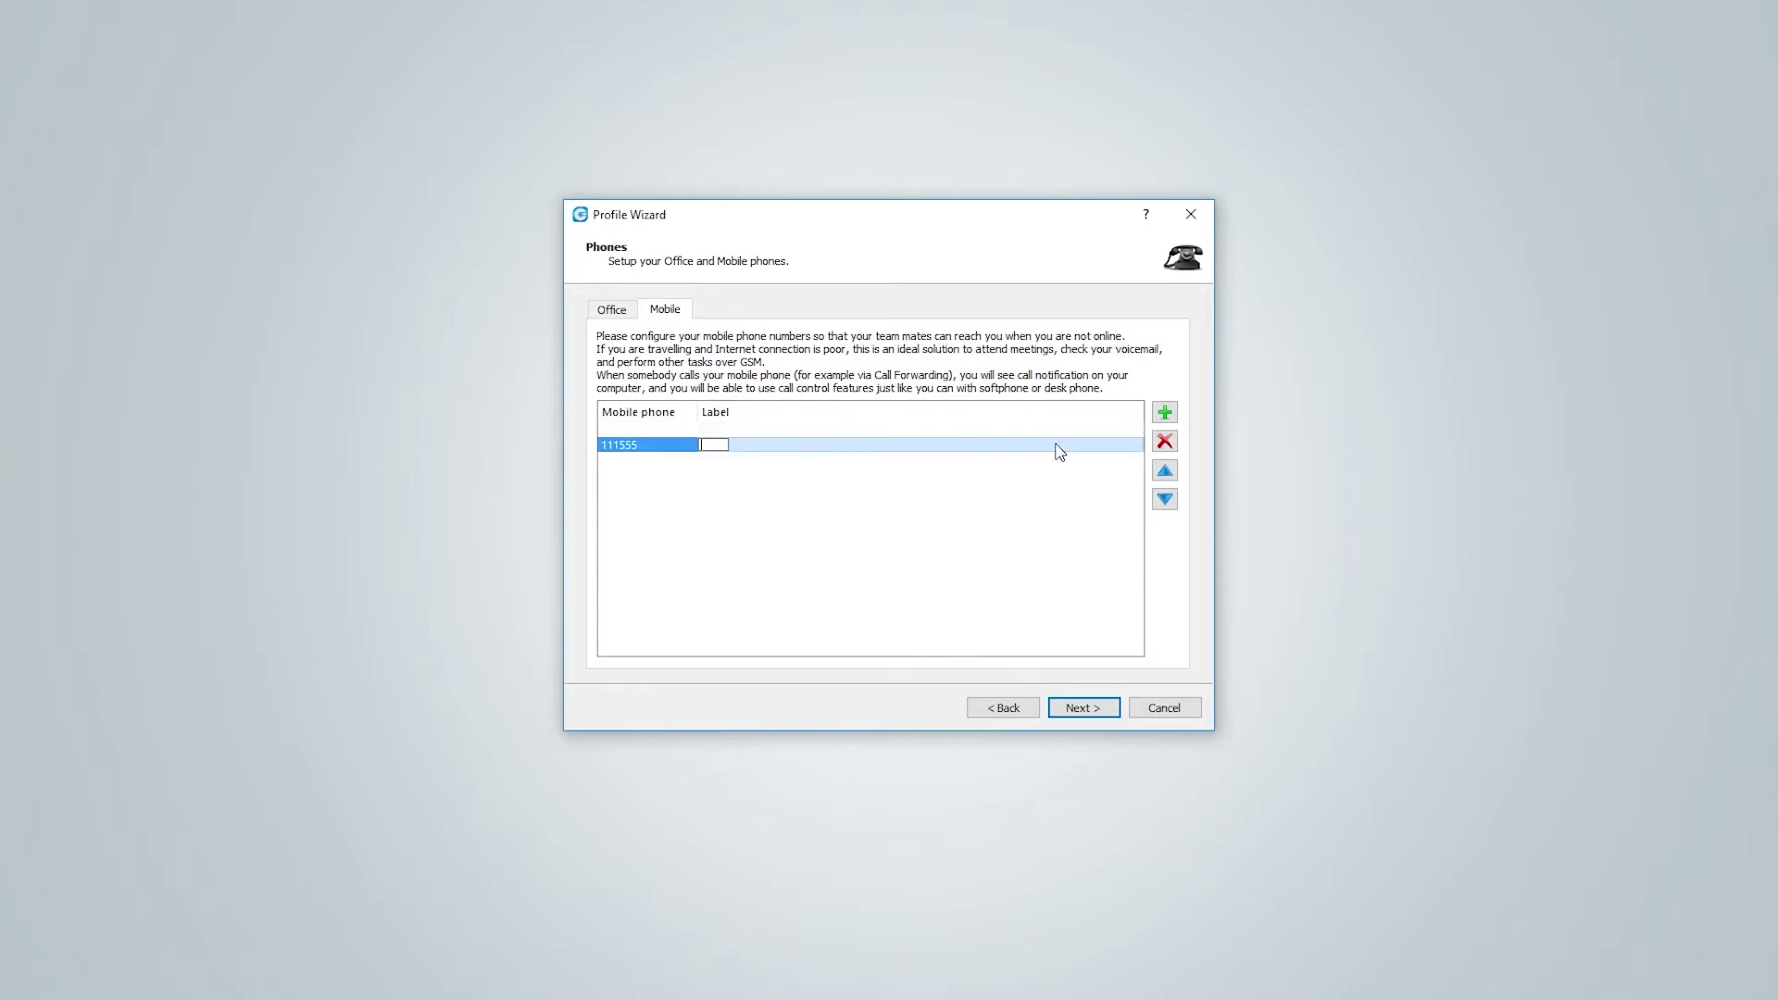
text(Cassey)
click(1081, 709)
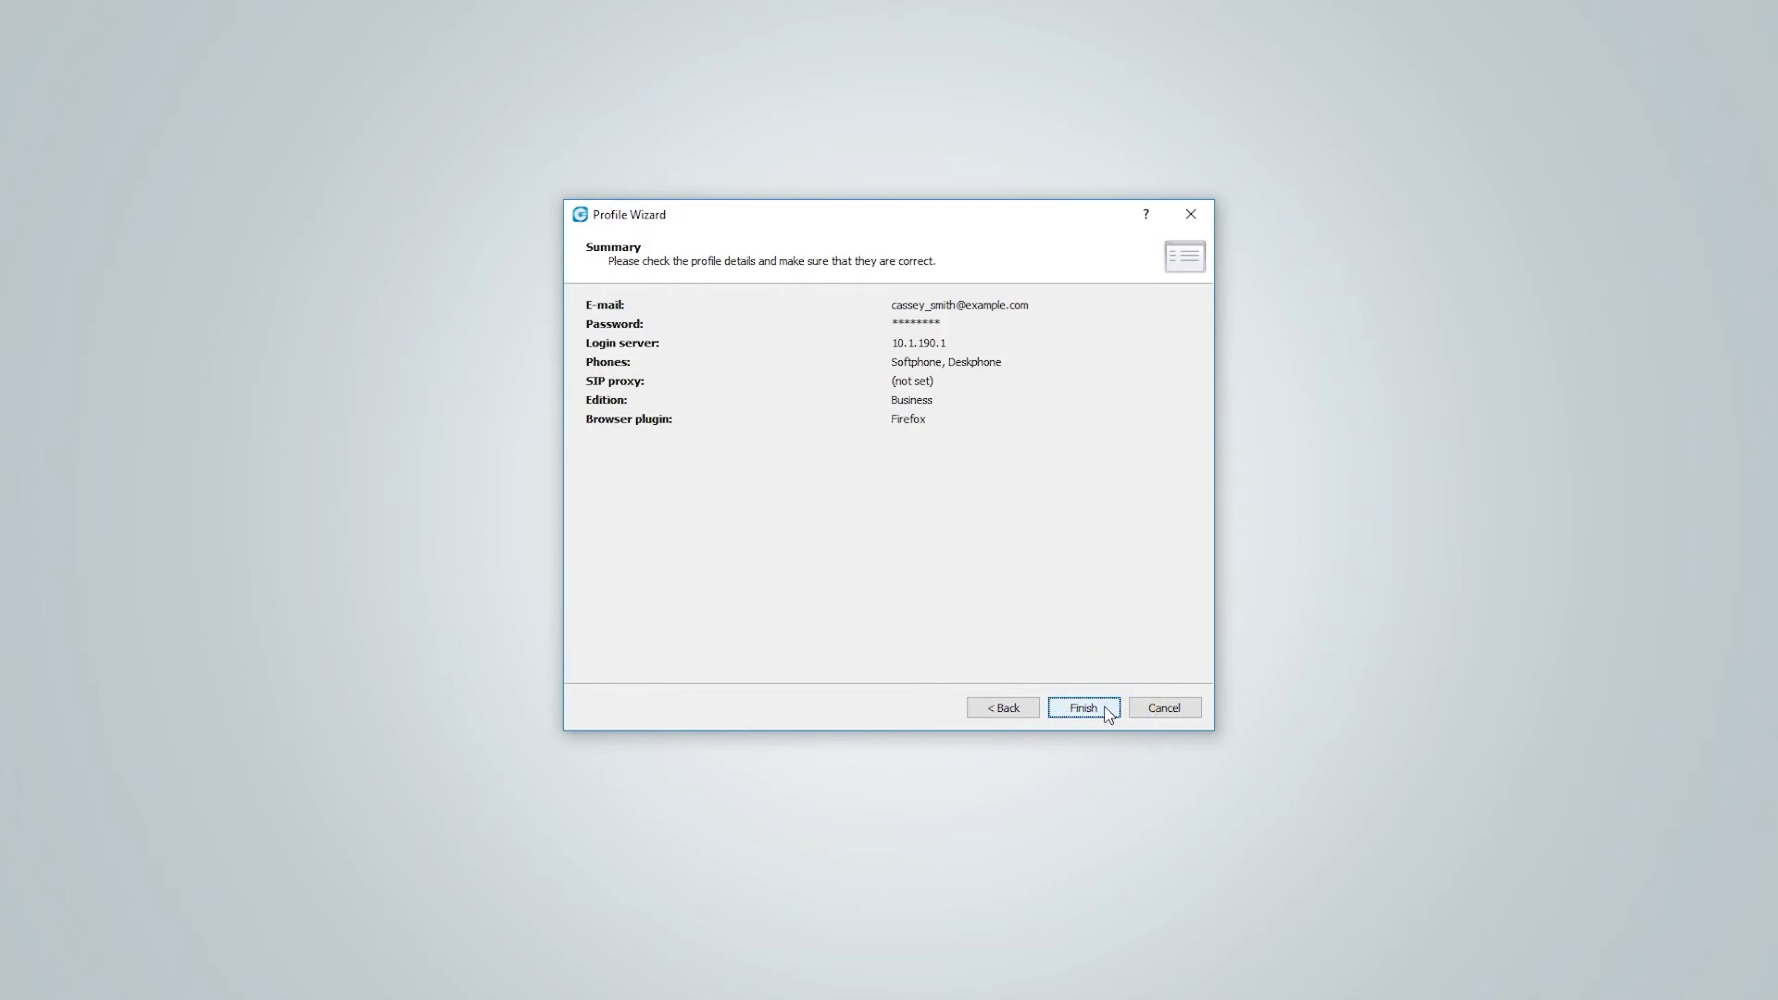
Step: Finish the profile wizard from the Summary page so Communicator starts connecting
click(1083, 708)
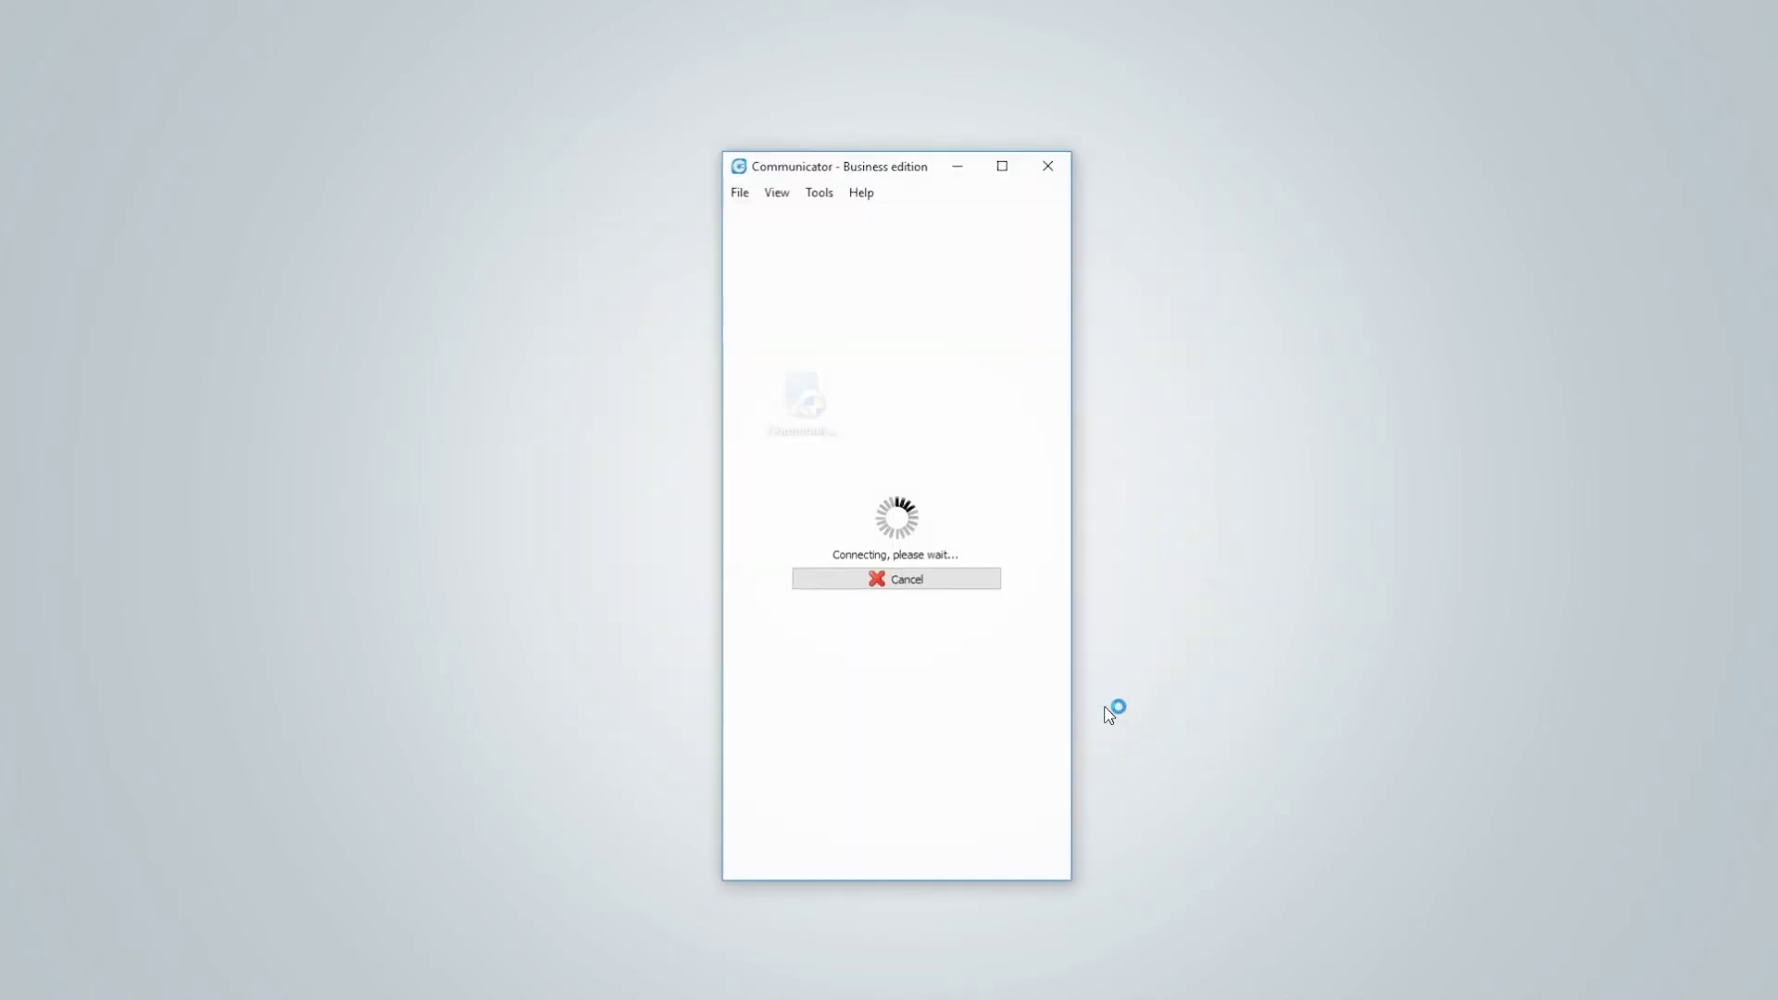